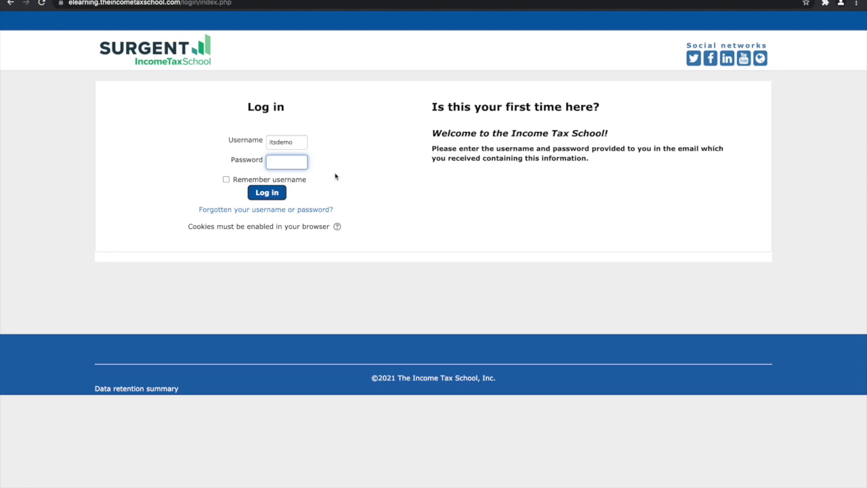
# Log in to the student account by entering its username and password
pyautogui.write('itsdemo')
pyautogui.click(268, 192)
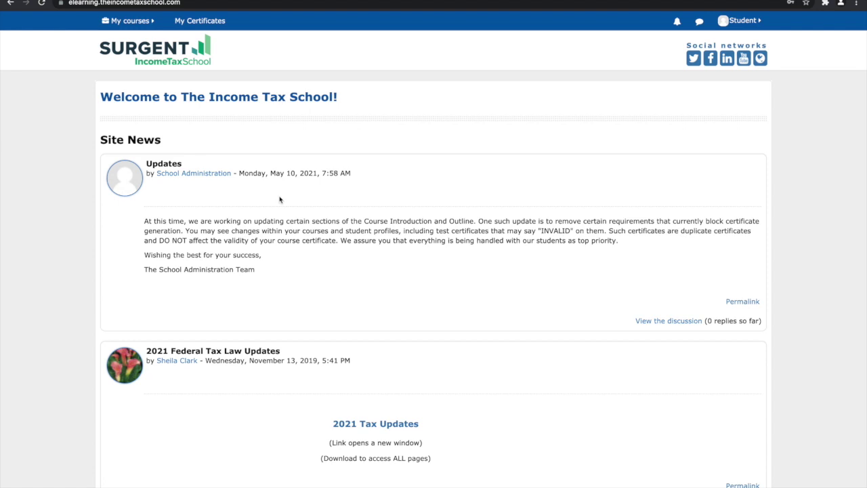
# Open the COURSE INTRODUCTION AND OUTLINE course from My courses
pyautogui.scroll(-5, 279, 199)
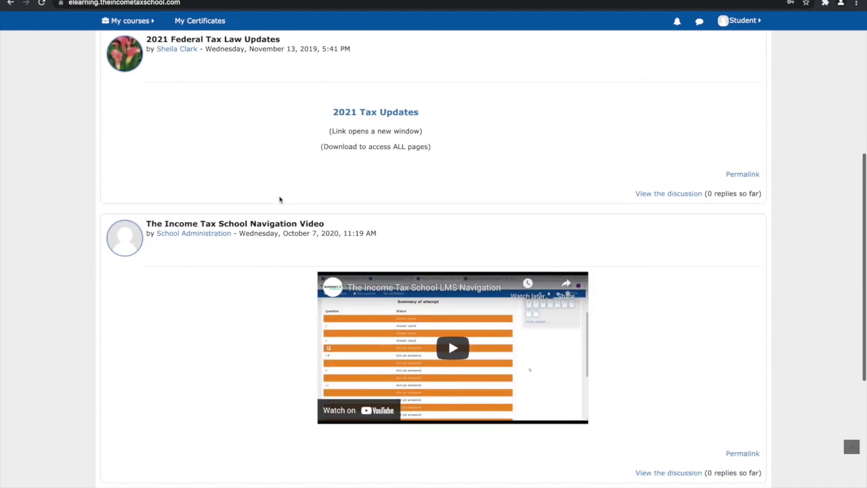
pyautogui.scroll(-5, 279, 199)
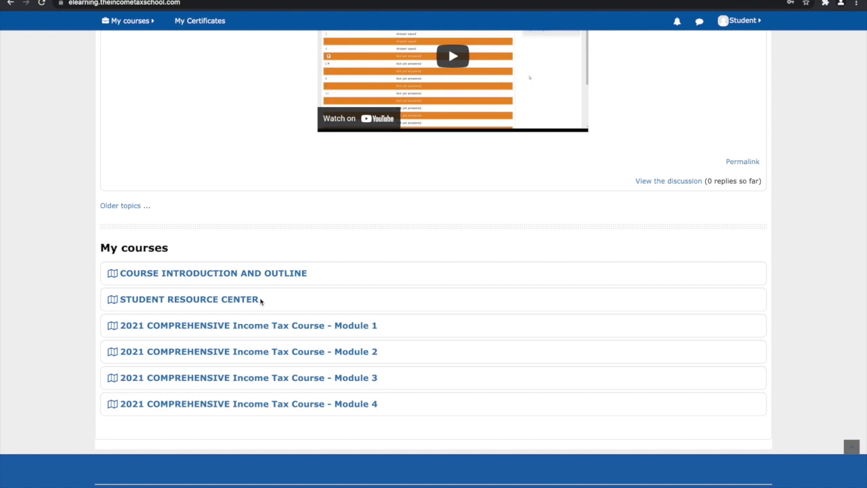
pyautogui.click(264, 273)
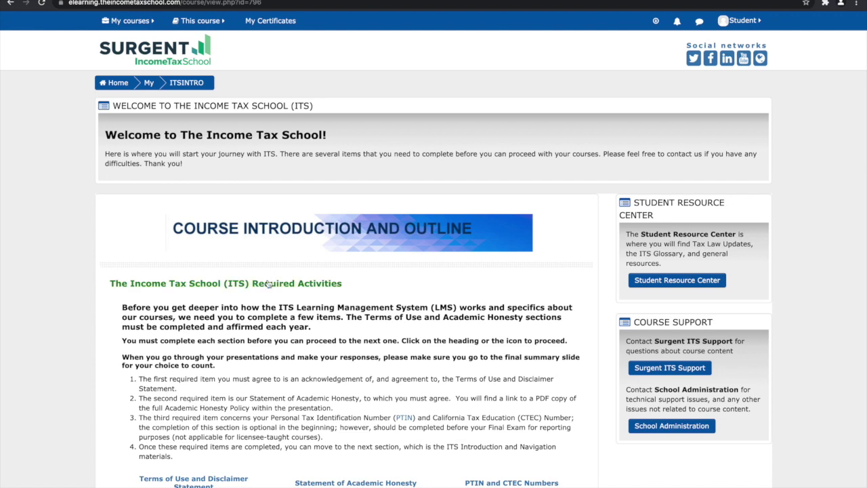
pyautogui.scroll(-3, 268, 284)
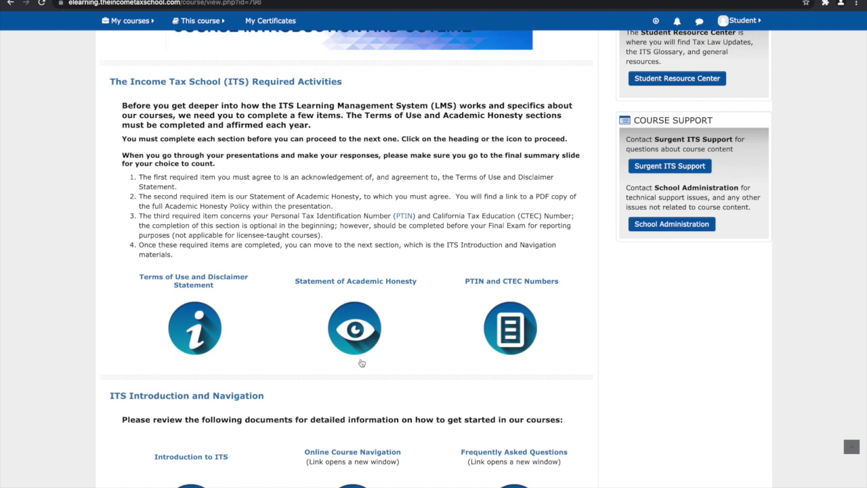
pyautogui.scroll(-2, 361, 363)
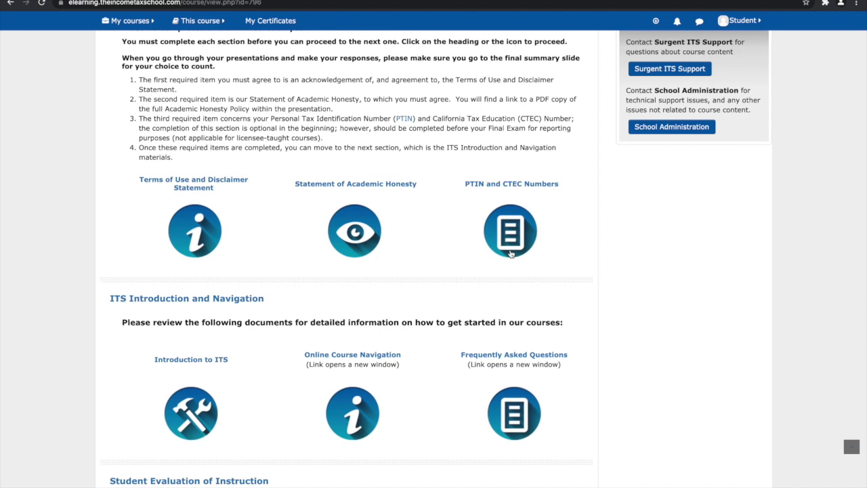
pyautogui.scroll(5, 510, 254)
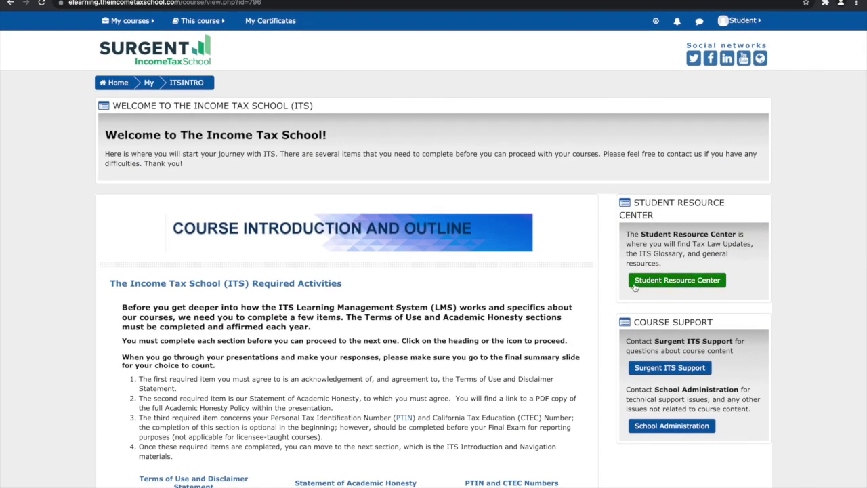
# Return to the site home and open 2021 COMPREHENSIVE Income Tax Course - Module 1
pyautogui.click(125, 90)
pyautogui.scroll(-6, 183, 169)
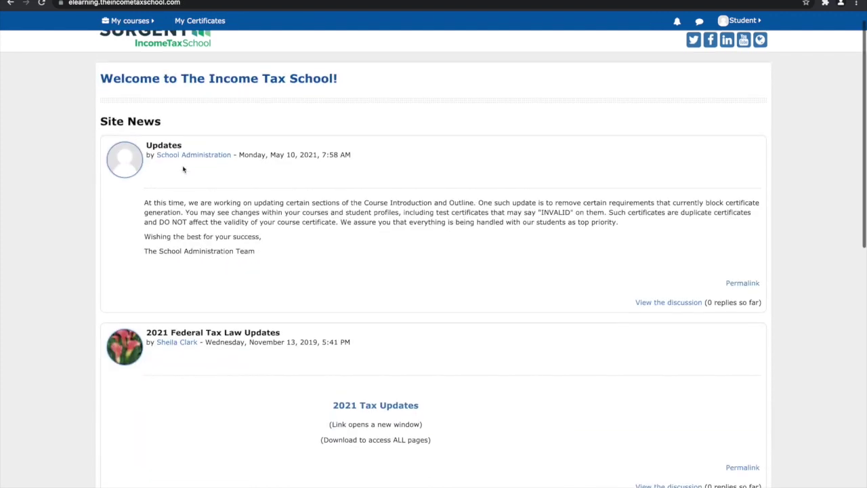
pyautogui.scroll(-3, 183, 169)
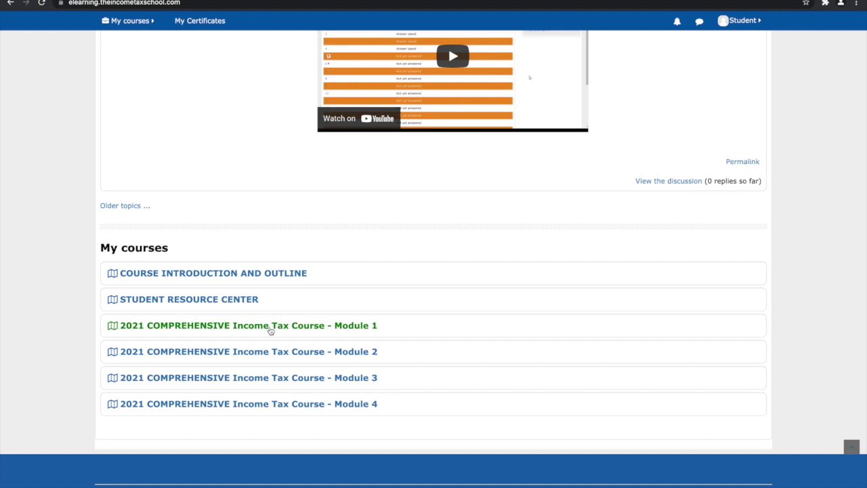
pyautogui.click(270, 328)
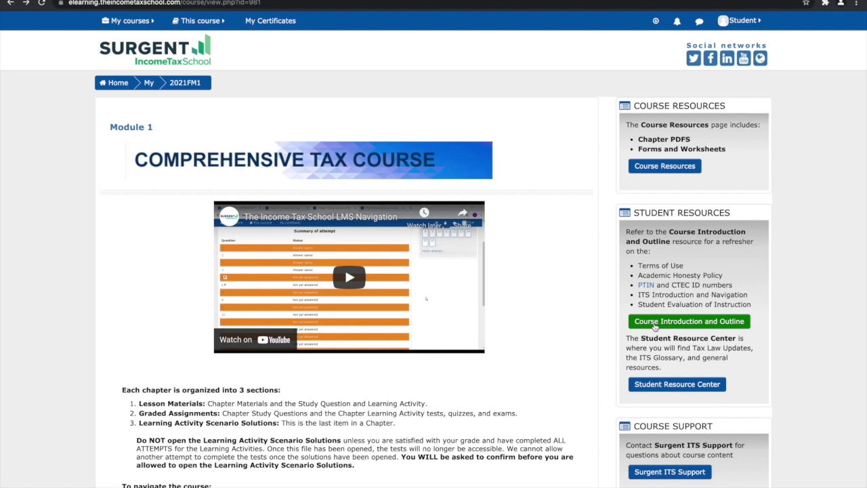
# Look over the Module 1 page, then view the student's profile from the account menu
pyautogui.scroll(-3, 652, 390)
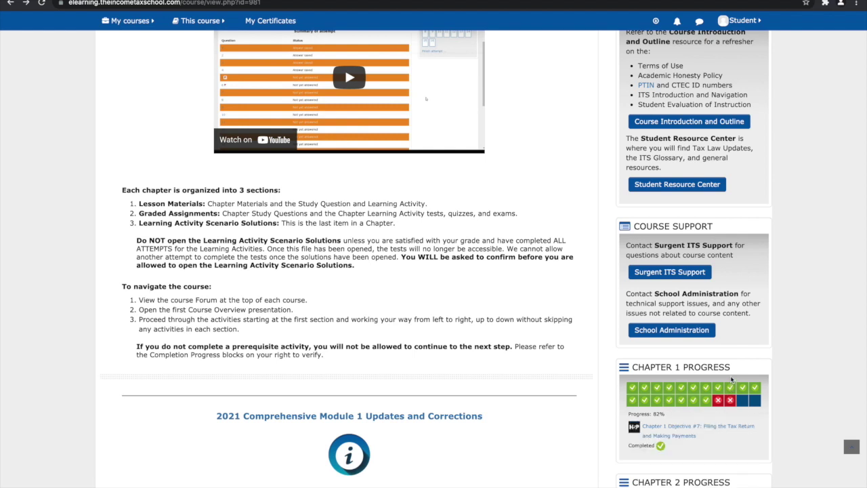
pyautogui.click(743, 21)
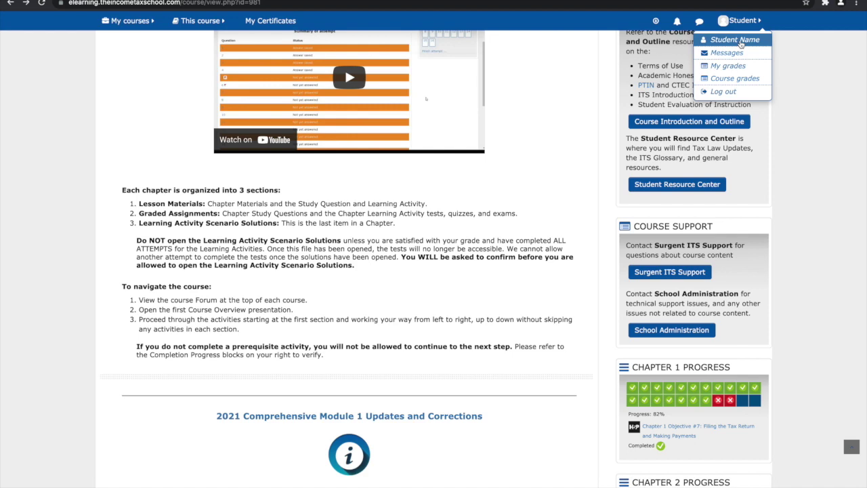
pyautogui.click(739, 39)
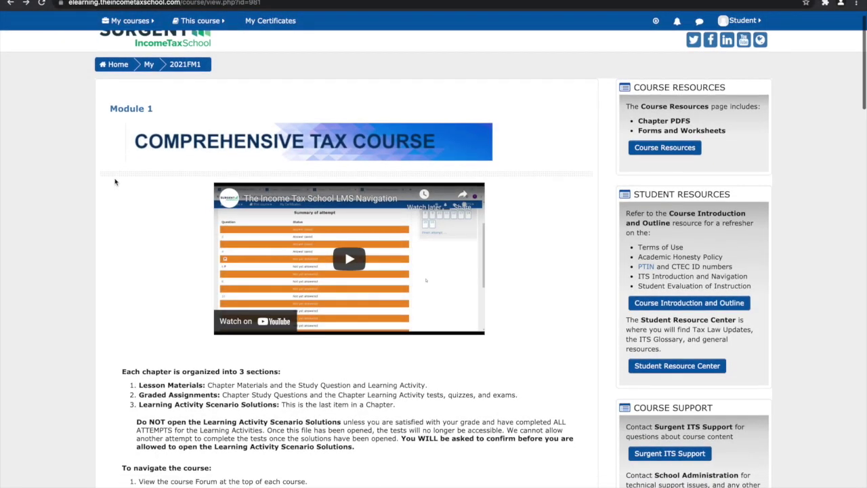
pyautogui.scroll(-1, 115, 181)
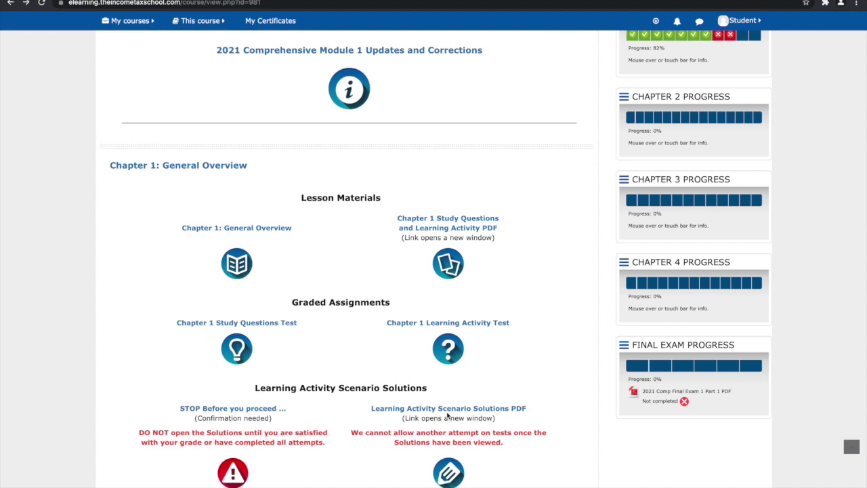
pyautogui.scroll(1, 447, 414)
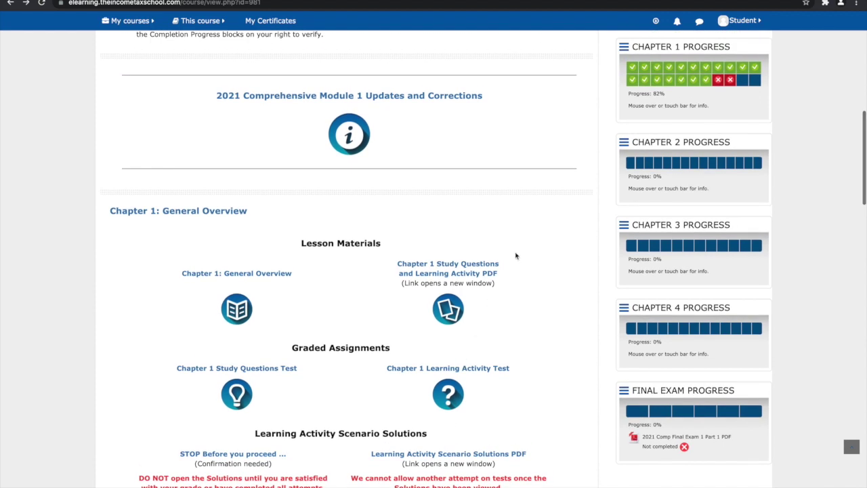
pyautogui.moveTo(644, 72)
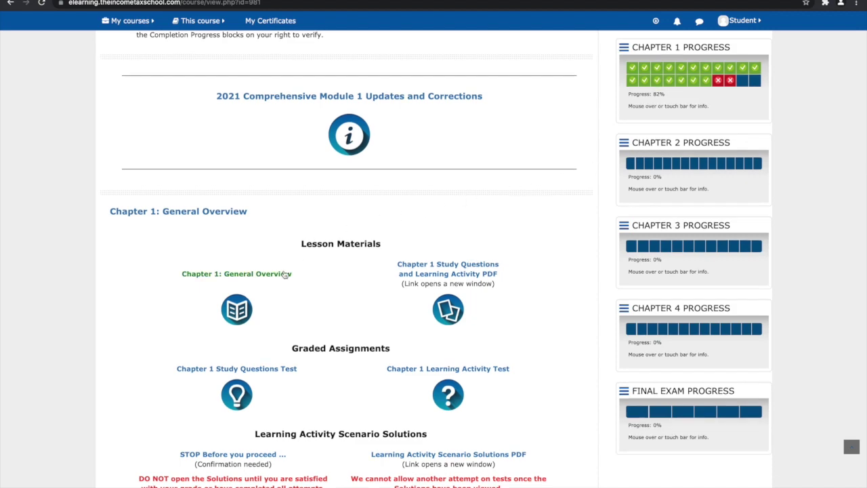
pyautogui.click(285, 274)
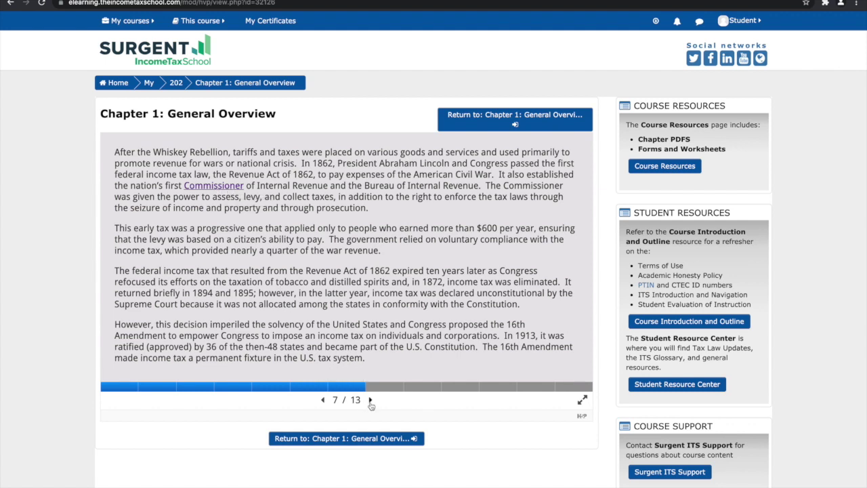
# Advance through the General Overview slides, past Amendment XVI and IRS reorganization, to slide 11 of 13
pyautogui.click(370, 400)
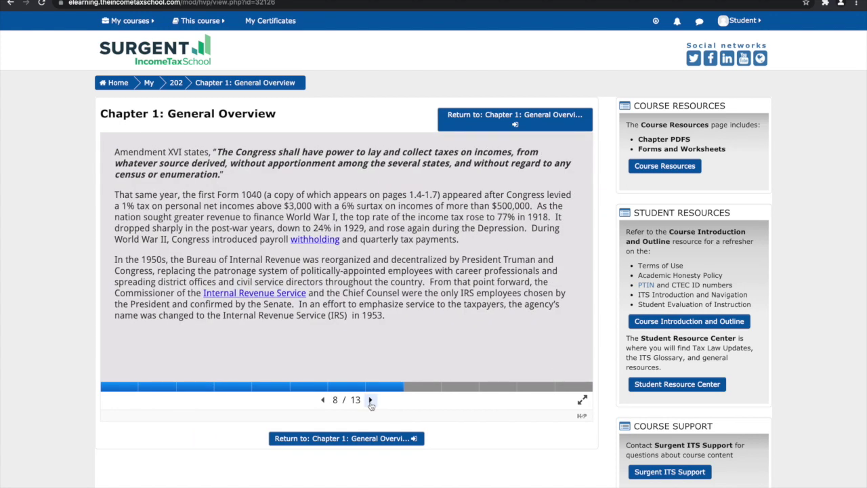
pyautogui.click(370, 400)
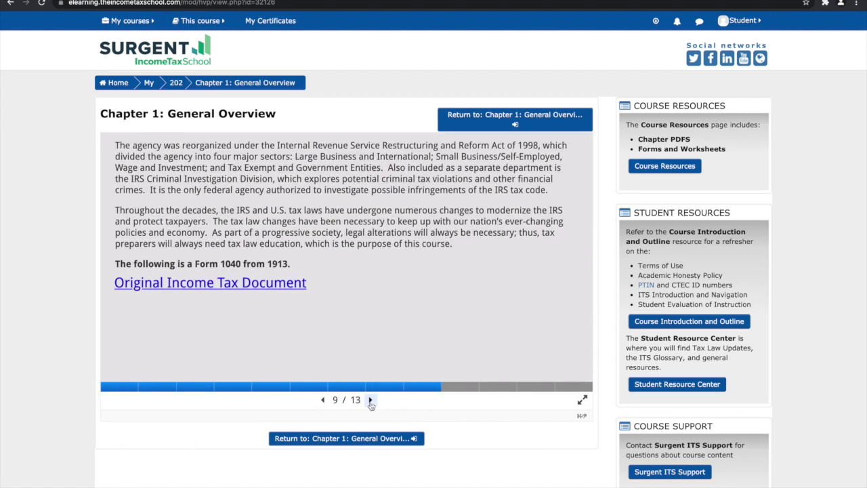
pyautogui.click(371, 400)
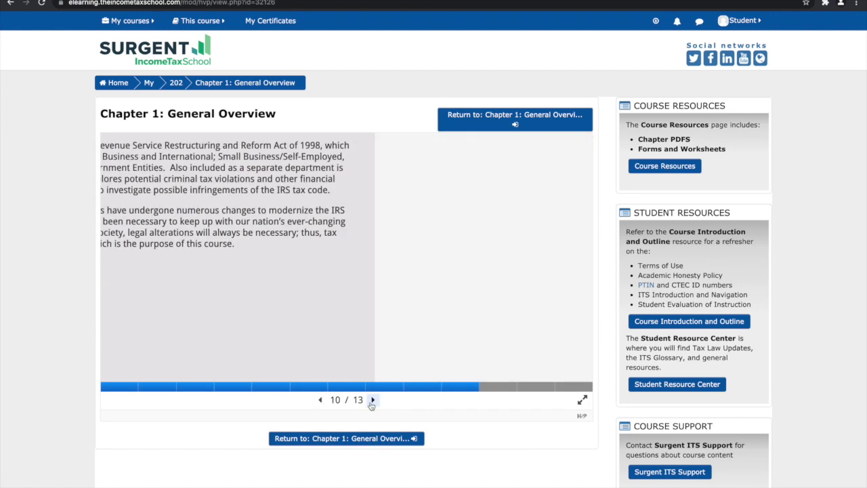
pyautogui.click(371, 400)
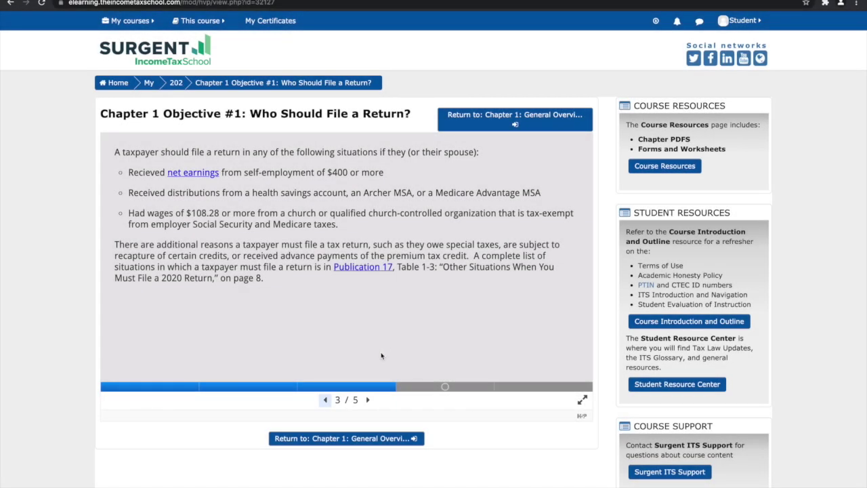
# Answer the who-should-file question with the married couple option, check it, and retry
pyautogui.click(368, 399)
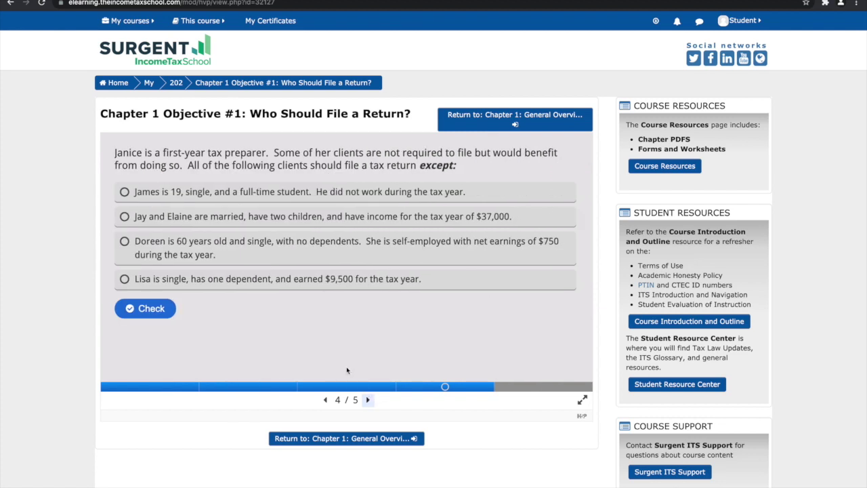
pyautogui.click(239, 217)
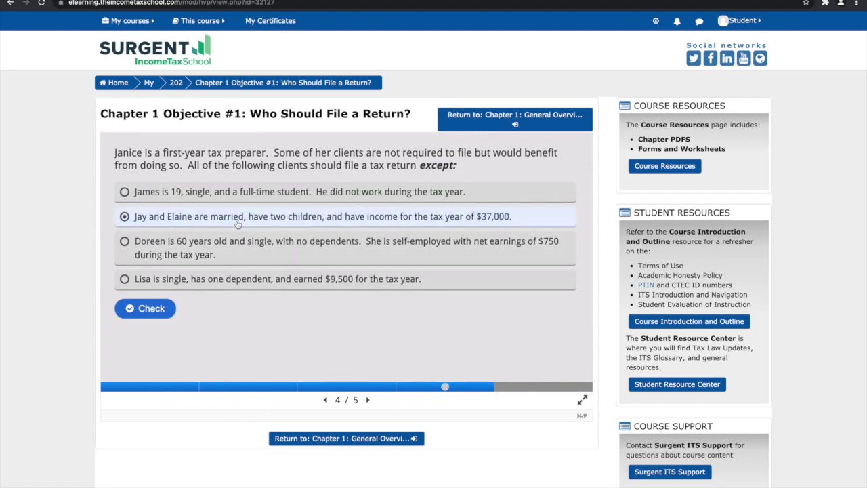
pyautogui.click(170, 306)
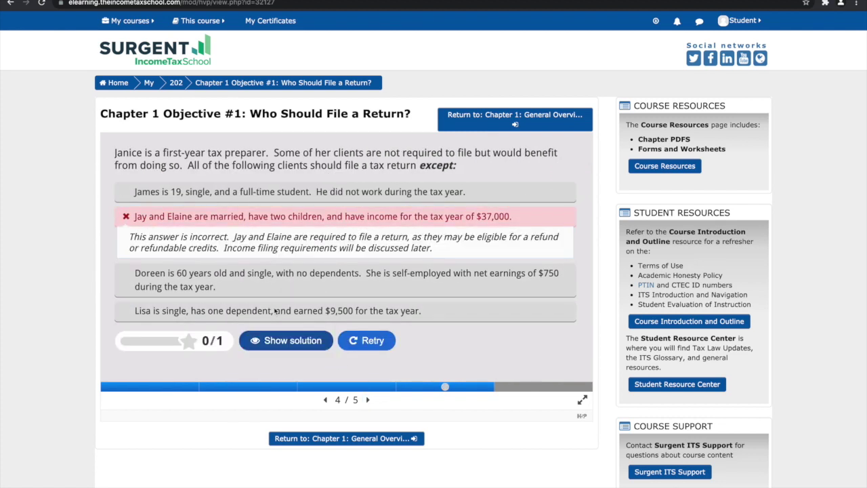
pyautogui.click(357, 340)
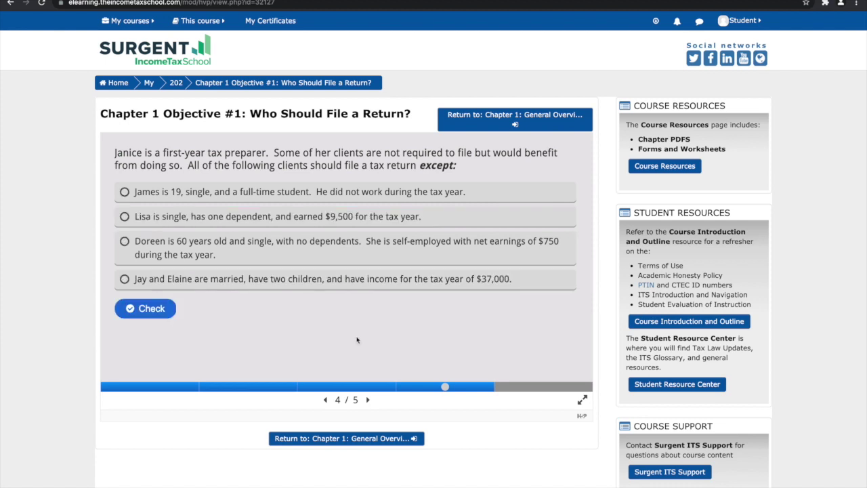
# Pick the full-time student answer, then open the Chapter 1 Learning Activity Test and highlight its attempt rules
pyautogui.click(196, 196)
pyautogui.click(159, 310)
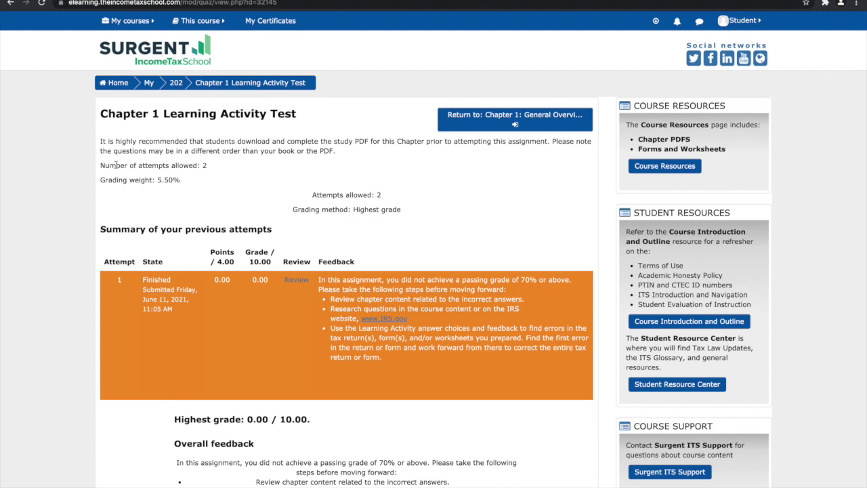
pyautogui.moveTo(100, 166); pyautogui.dragTo(185, 186)
# Start a new attempt at the Chapter 1 Learning Activity Test
pyautogui.click(185, 186)
pyautogui.scroll(-3, 185, 186)
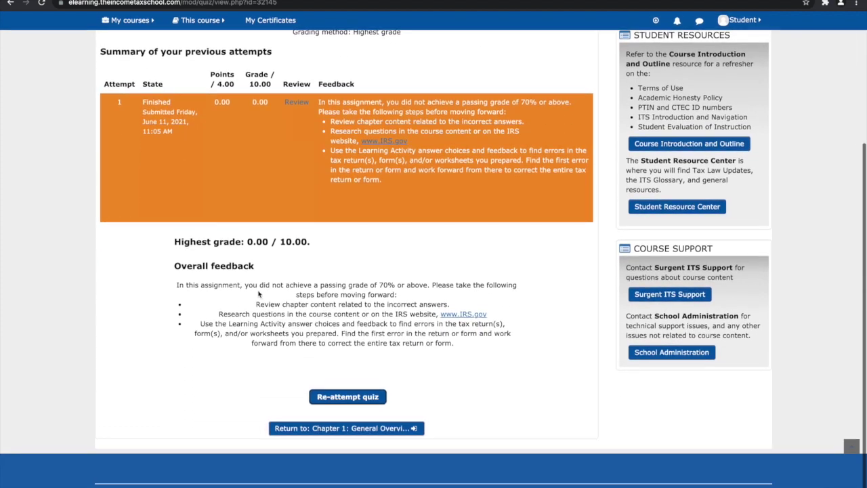
pyautogui.click(342, 404)
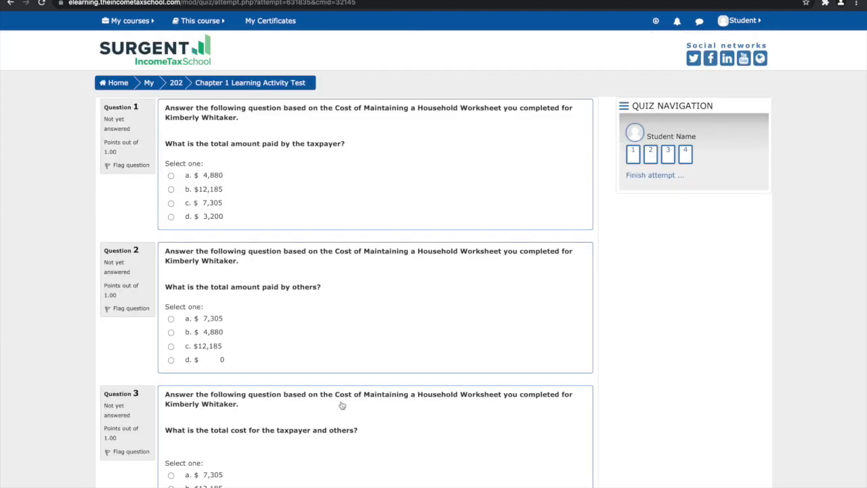
# Answer $7,305 for questions 1–3 and flag question 4 for review
pyautogui.click(171, 204)
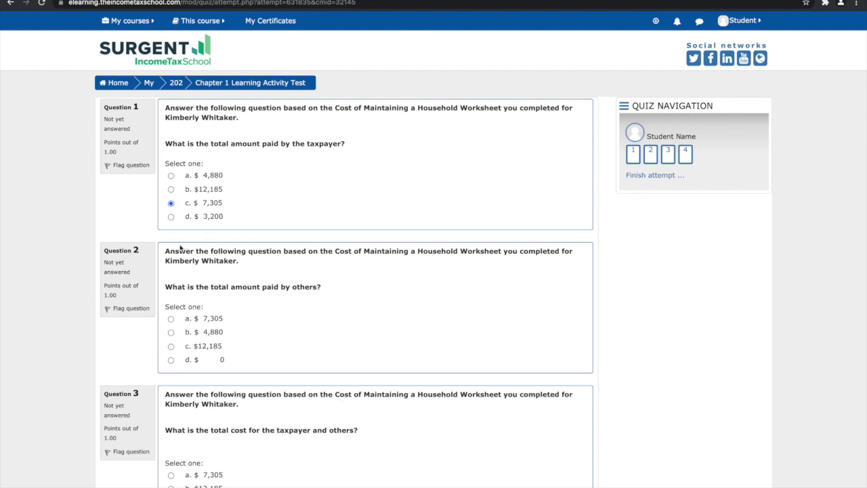
pyautogui.click(171, 321)
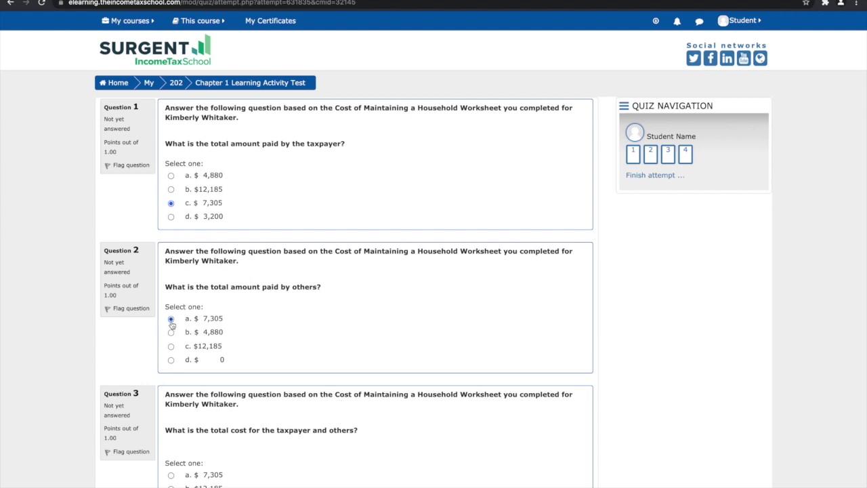
pyautogui.click(172, 475)
pyautogui.scroll(-5, 172, 478)
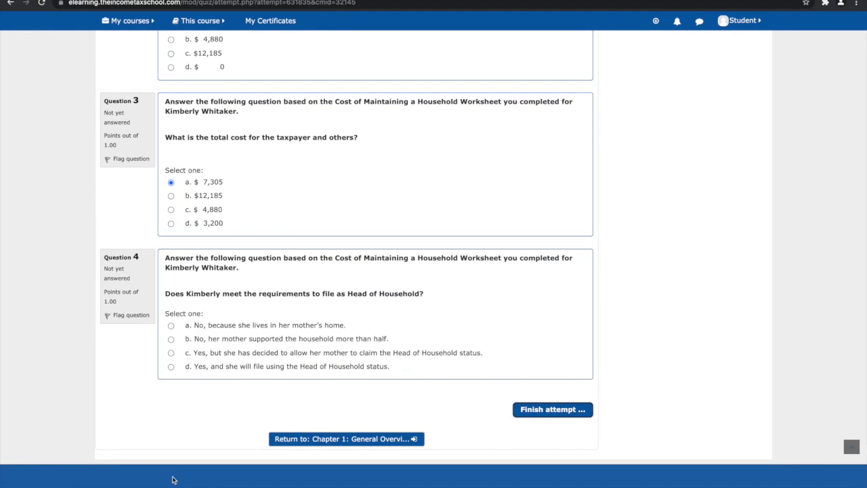
pyautogui.click(127, 316)
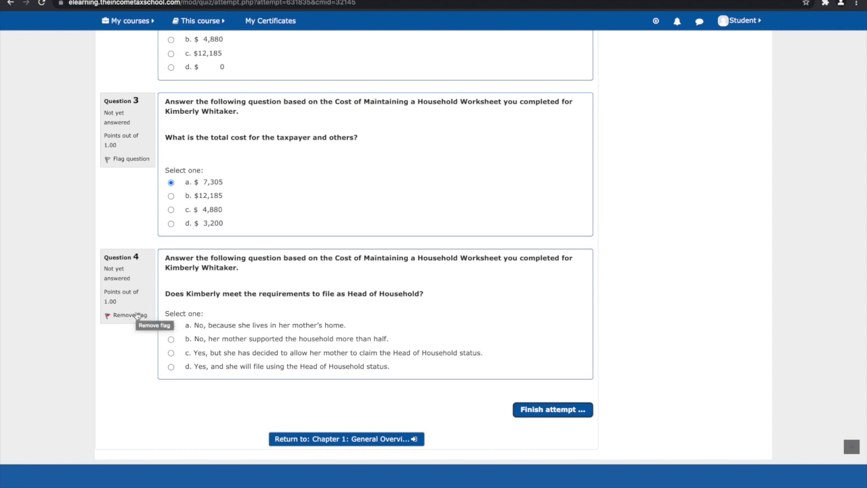
pyautogui.scroll(5, 136, 315)
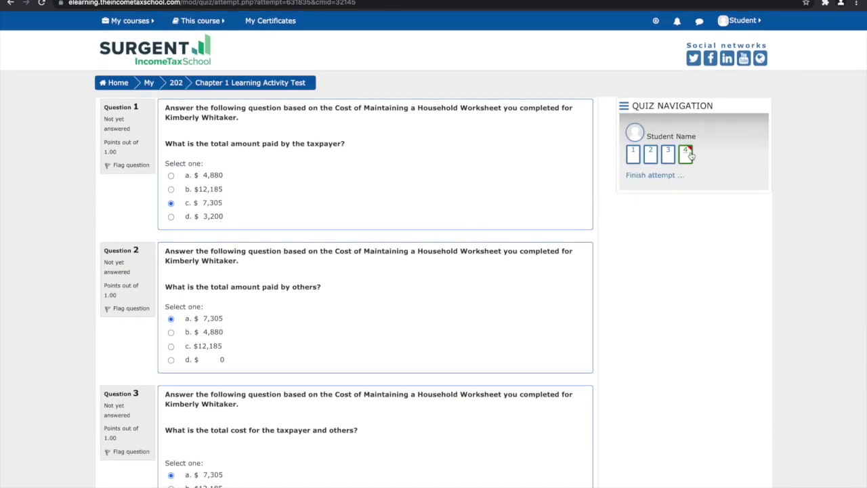
pyautogui.scroll(-5, 639, 281)
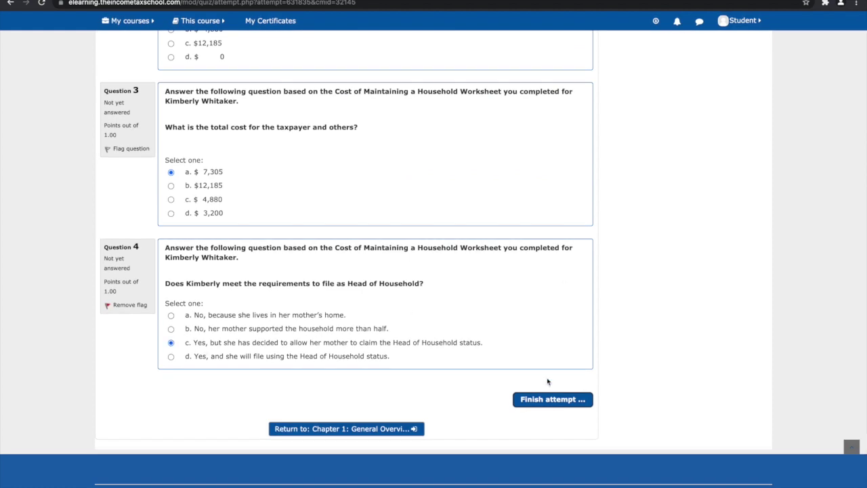
# Review the attempt summary of four saved answers, then go back into the attempt
pyautogui.click(560, 403)
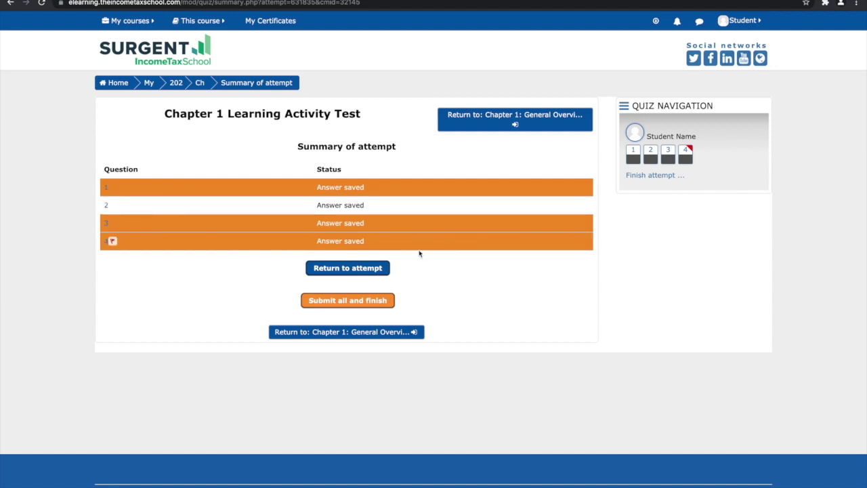
pyautogui.click(385, 269)
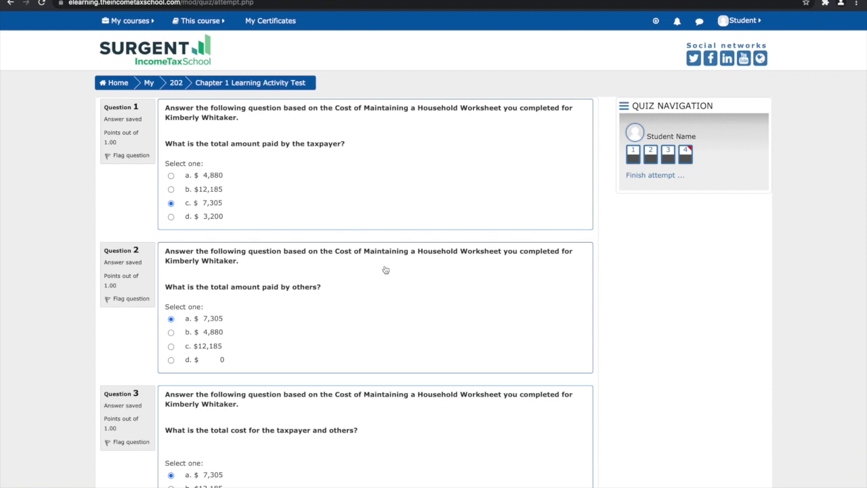
# Change question 4 to option a, 'No, because she lives in her mother's home,' and finish the attempt
pyautogui.scroll(-5, 385, 269)
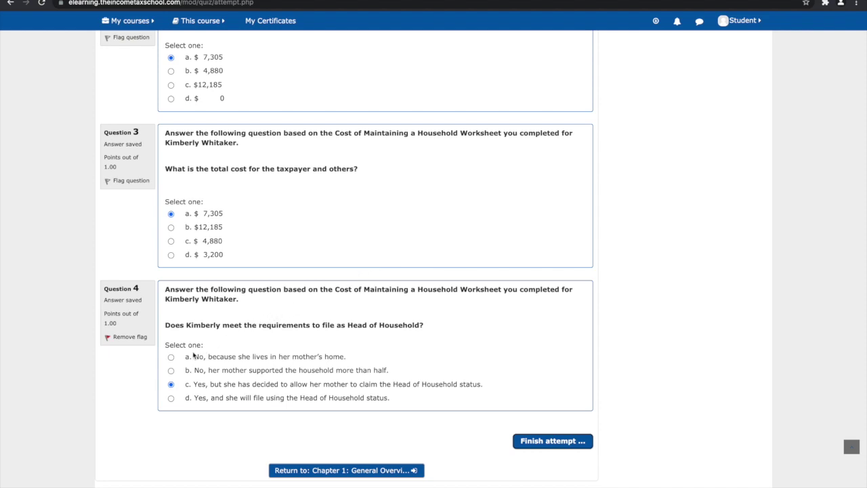
pyautogui.click(171, 357)
pyautogui.click(523, 441)
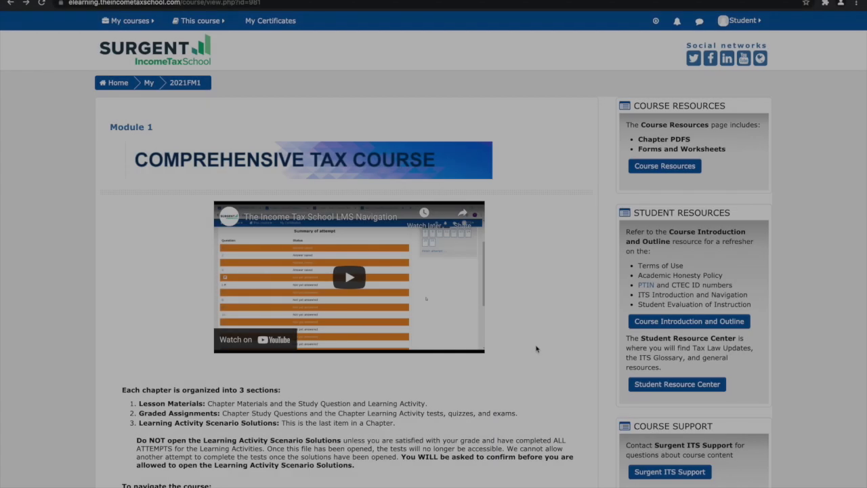
# Open the Chapter 2 Study Questions Test and resume its in-progress attempt
pyautogui.scroll(-15, 536, 348)
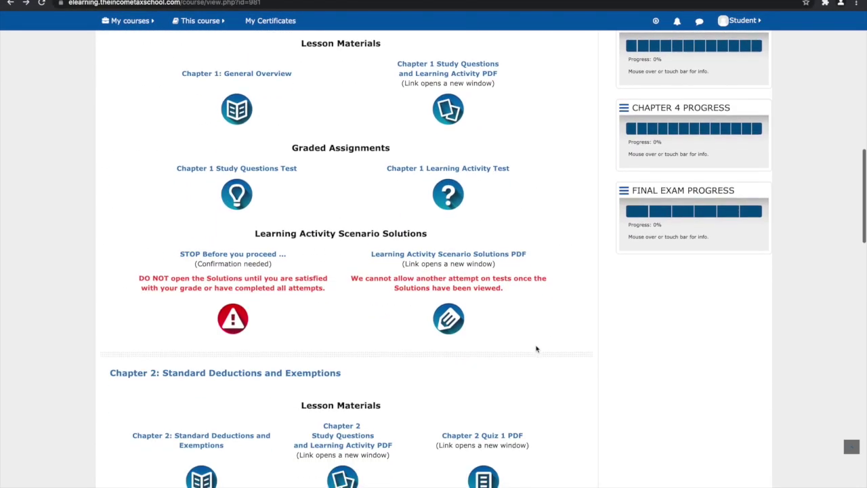
pyautogui.scroll(-1, 535, 349)
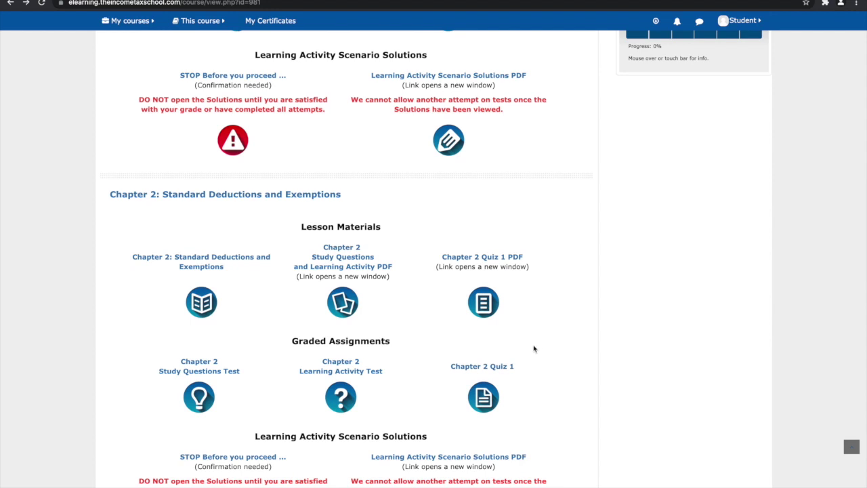
pyautogui.click(220, 377)
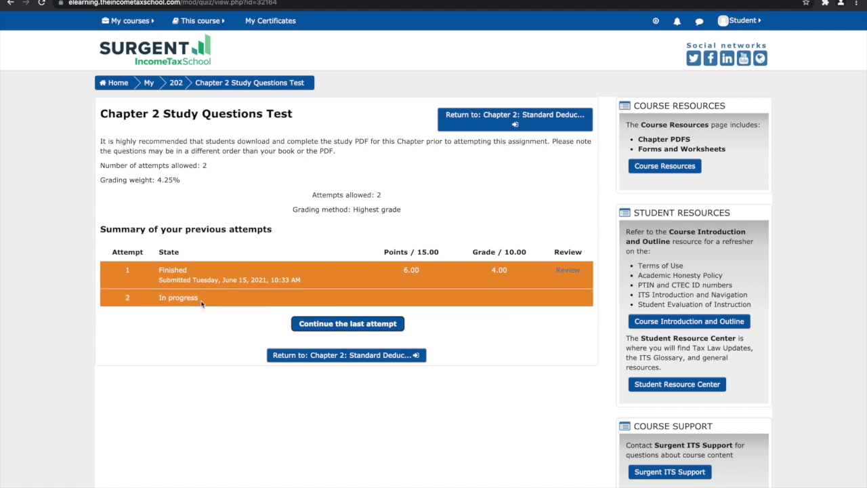
pyautogui.click(300, 325)
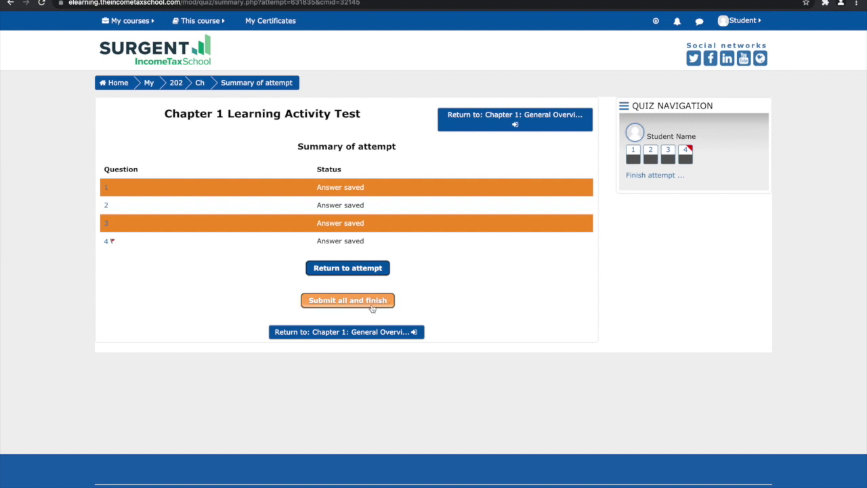
# Submit the Chapter 1 Learning Activity Test attempt and highlight the warning against opening solutions early
pyautogui.click(374, 306)
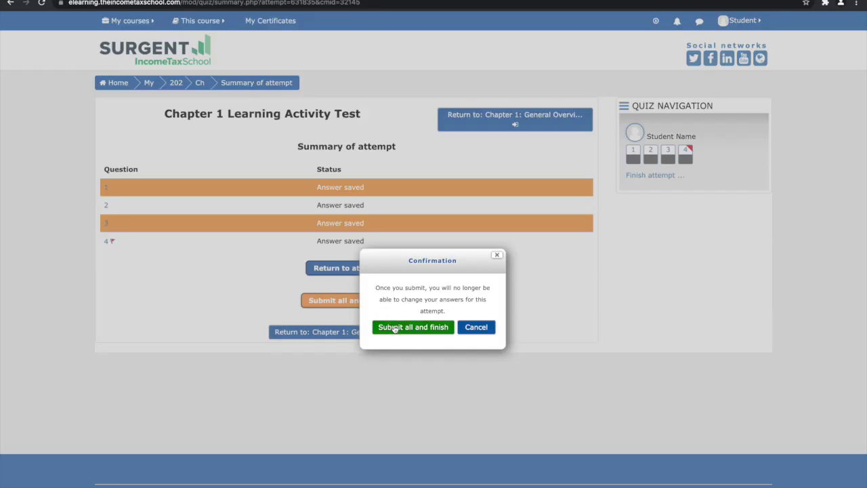
pyautogui.click(394, 329)
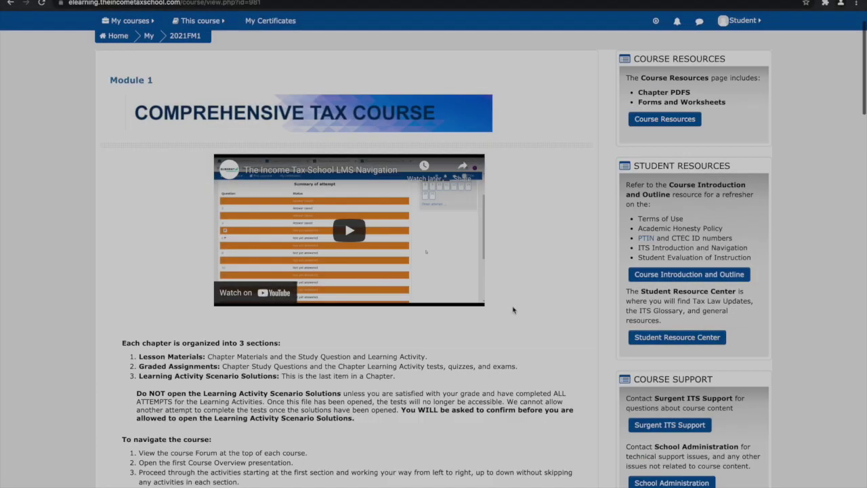
pyautogui.scroll(-7, 513, 310)
pyautogui.scroll(-3, 513, 310)
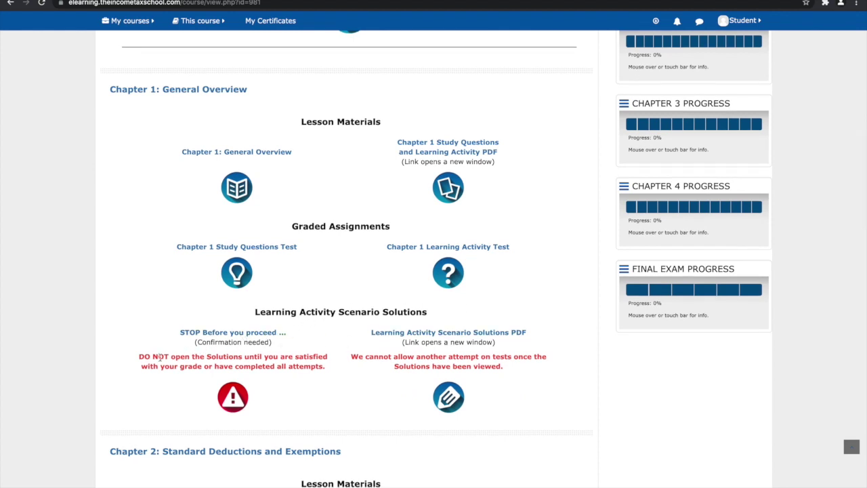
pyautogui.moveTo(153, 357); pyautogui.dragTo(308, 366)
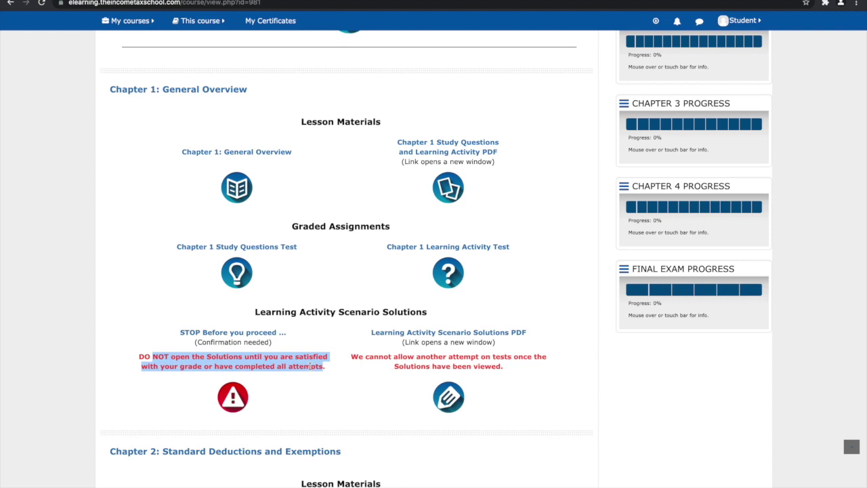
pyautogui.click(311, 365)
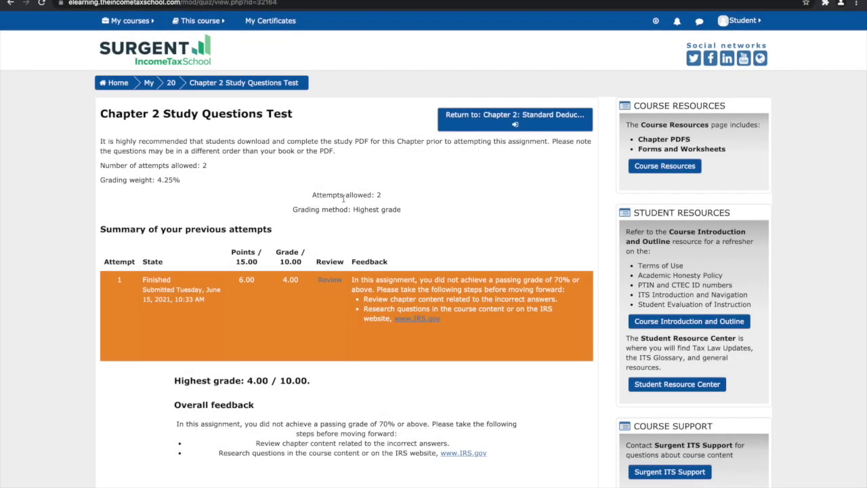
# Highlight the number of attempts allowed, then review the finished attempt's answers
pyautogui.moveTo(313, 194); pyautogui.dragTo(396, 197)
pyautogui.click(396, 197)
pyautogui.scroll(-2, 395, 197)
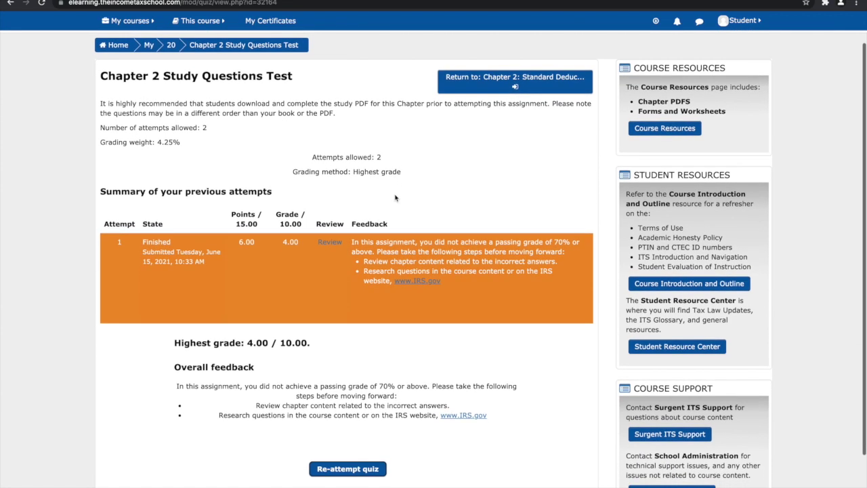
pyautogui.click(337, 242)
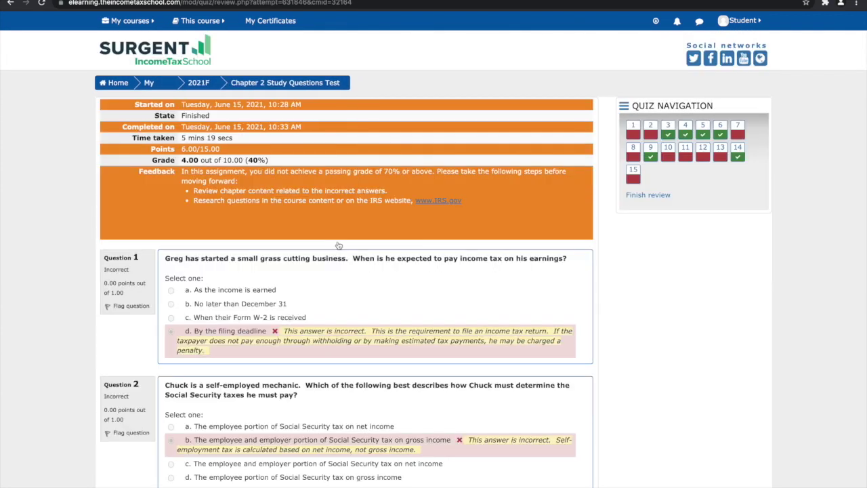
pyautogui.scroll(-4, 338, 245)
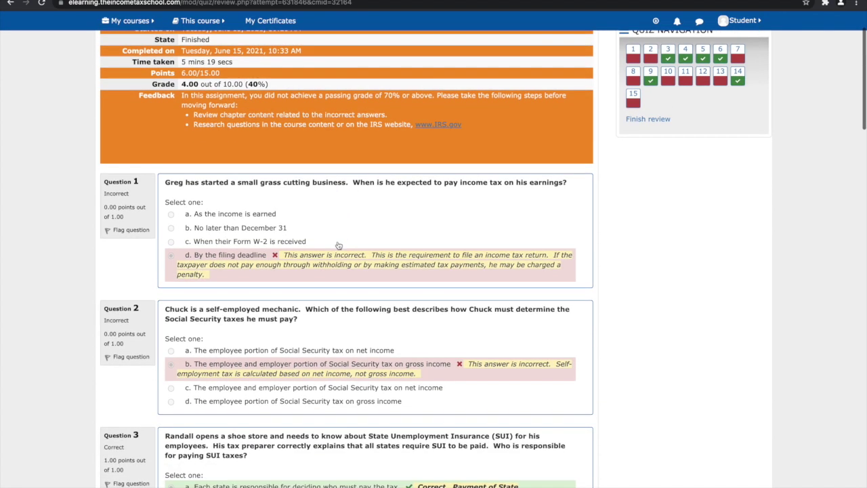
pyautogui.scroll(4, 338, 245)
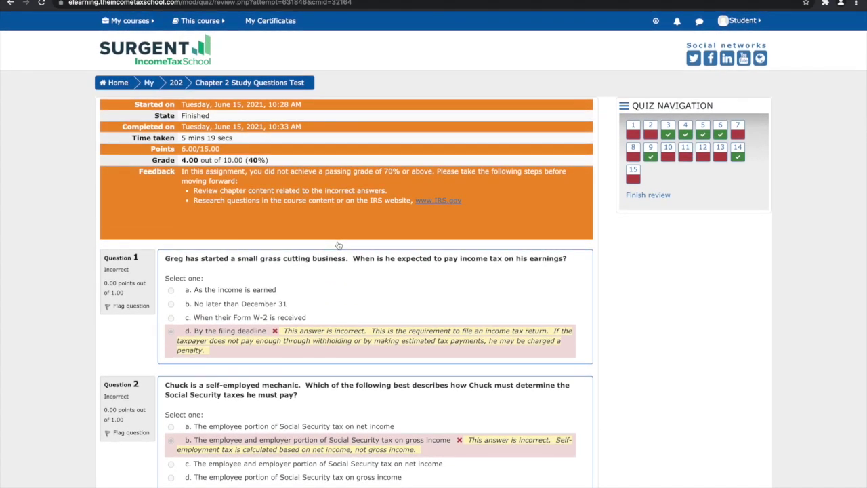
# Return to the Chapter 2 Study Questions Test overview and highlight its 4.25% grading weight
pyautogui.click(232, 87)
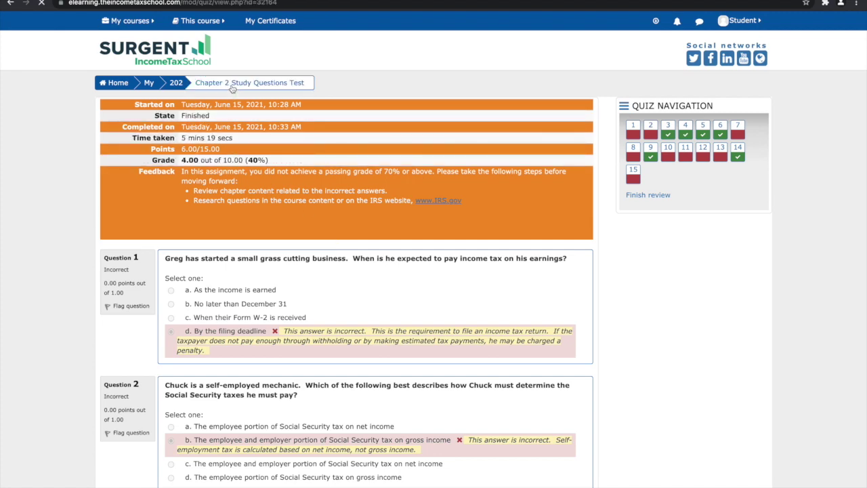
pyautogui.scroll(-2, 374, 237)
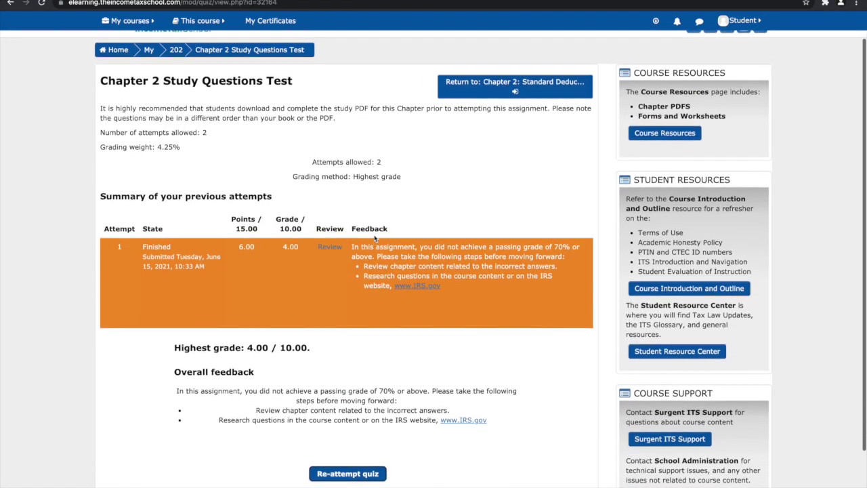
pyautogui.moveTo(158, 125); pyautogui.dragTo(192, 128)
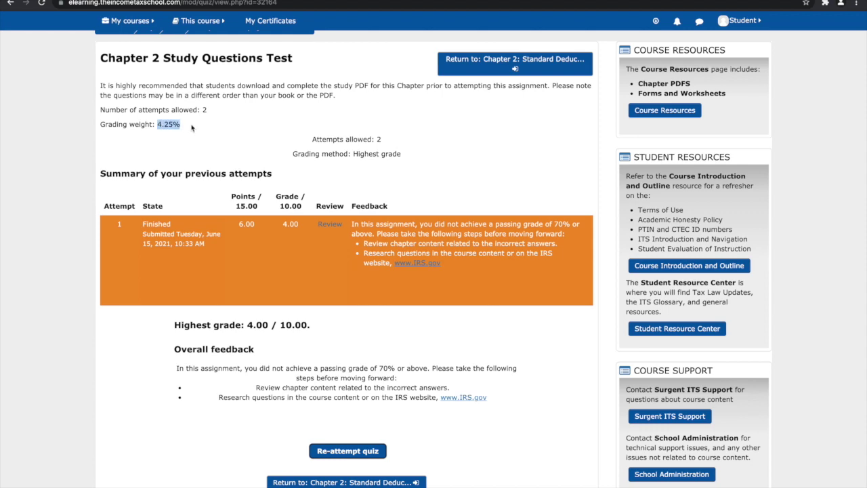
pyautogui.click(195, 128)
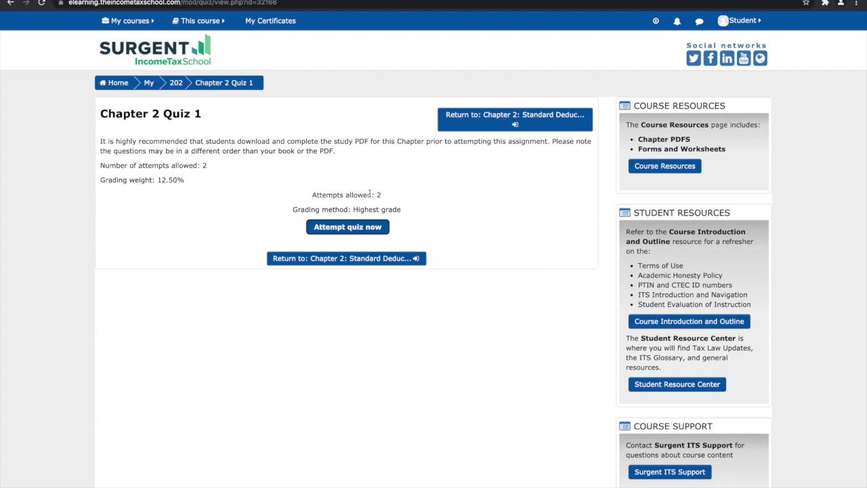
pyautogui.moveTo(117, 179); pyautogui.dragTo(192, 183)
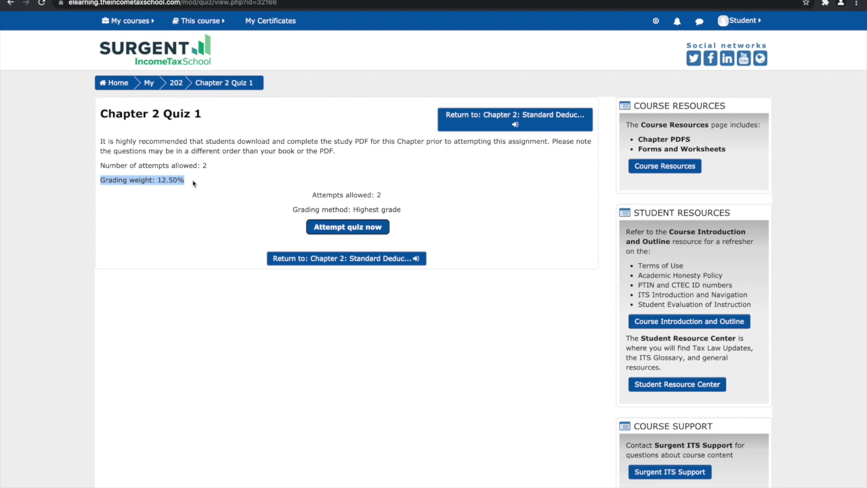
pyautogui.click(192, 183)
pyautogui.scroll(-3, 194, 183)
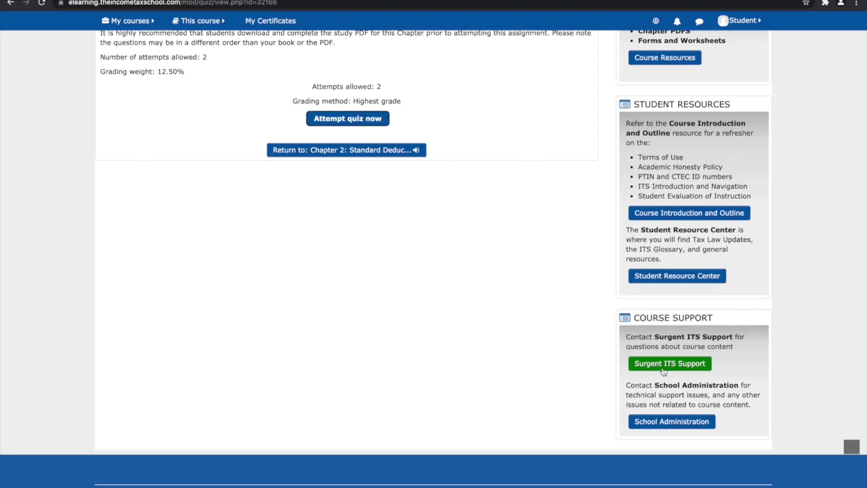
pyautogui.scroll(3, 663, 370)
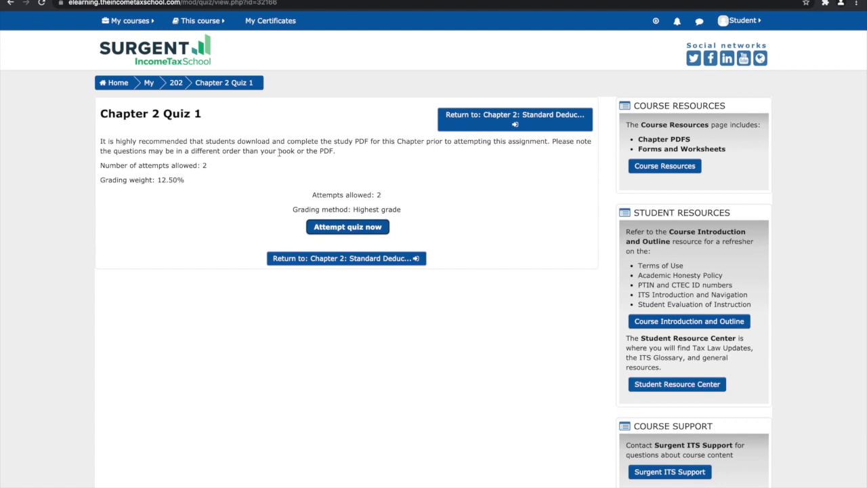
# Return to the 2021FM1 course page and bring Final Exam Parts I and II into view
pyautogui.click(183, 88)
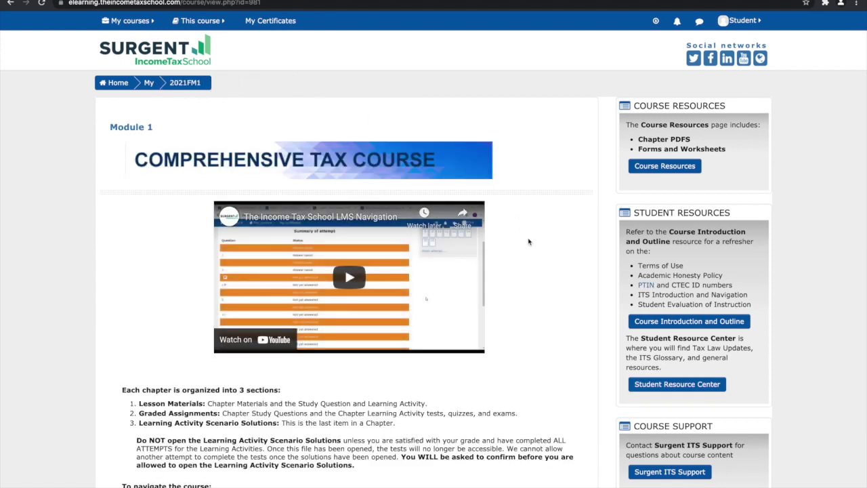
pyautogui.scroll(-15, 528, 242)
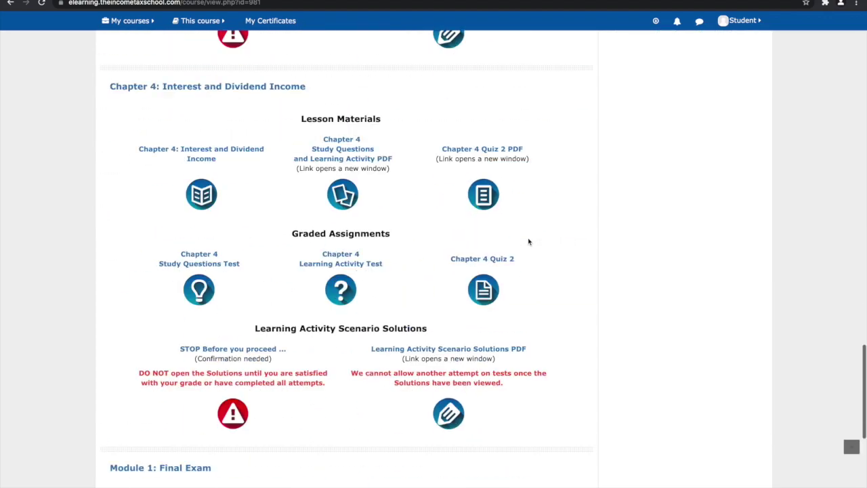
pyautogui.scroll(-6, 528, 242)
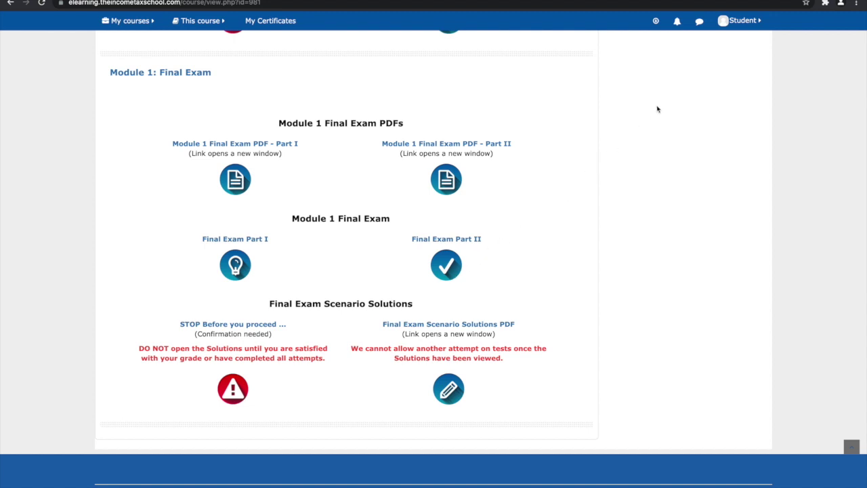
# View My grades, then the Course grades report: Study Questions 25.63%, Learning Activities 12.50%
pyautogui.click(745, 25)
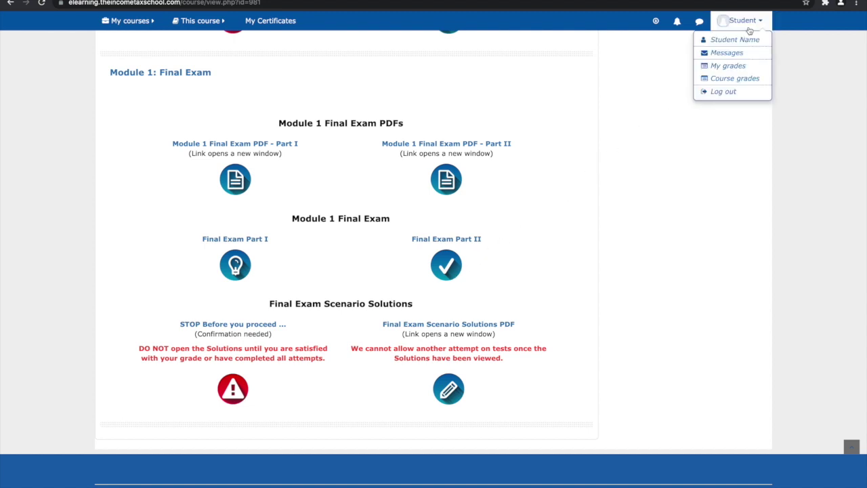
pyautogui.click(742, 66)
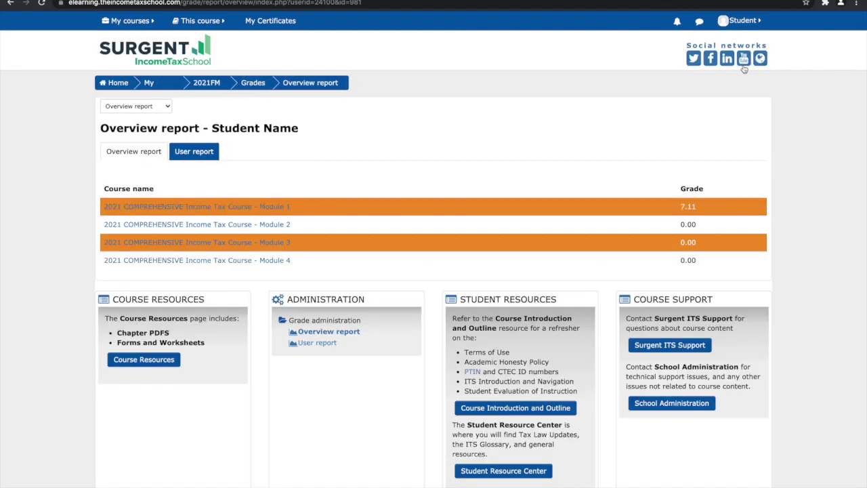
pyautogui.click(749, 26)
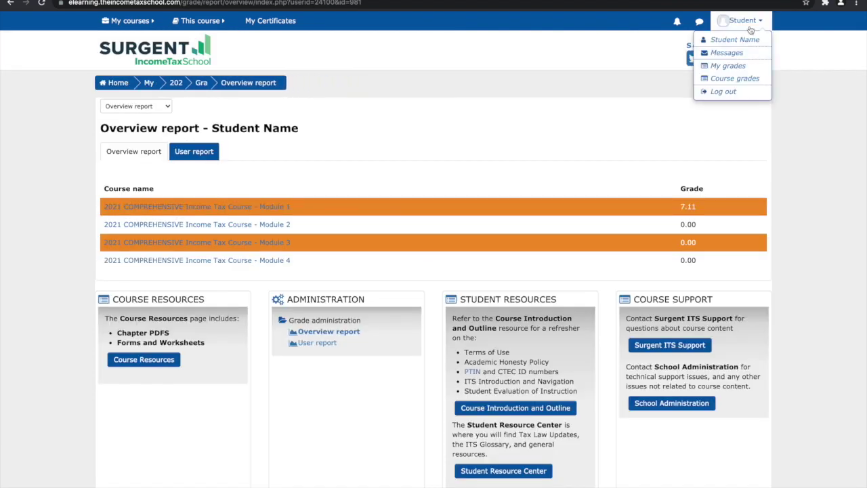
pyautogui.click(745, 80)
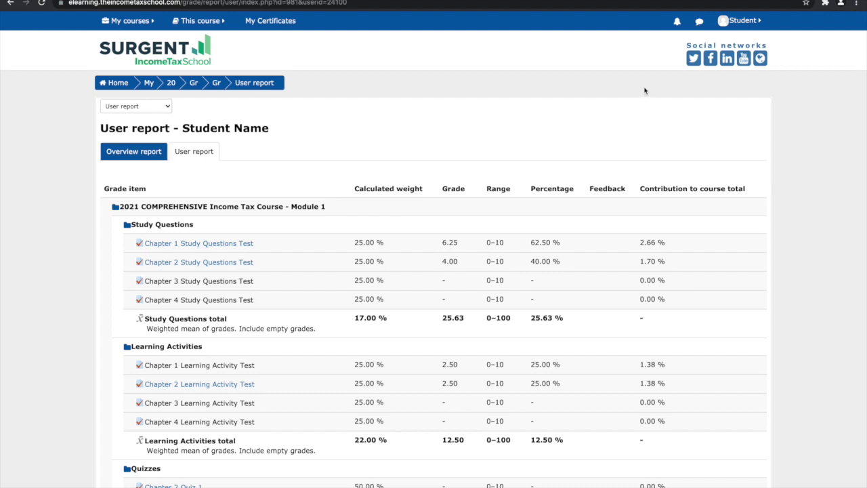
pyautogui.click(723, 27)
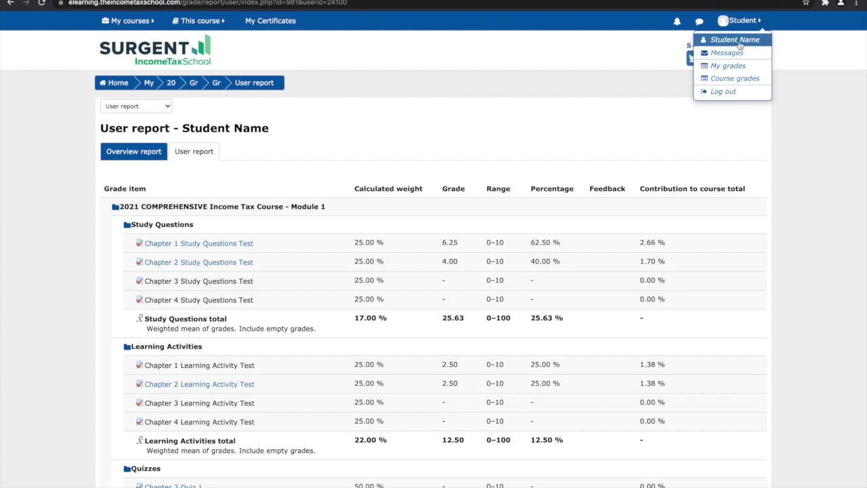
# Open the student's profile page from the account menu
pyautogui.click(736, 41)
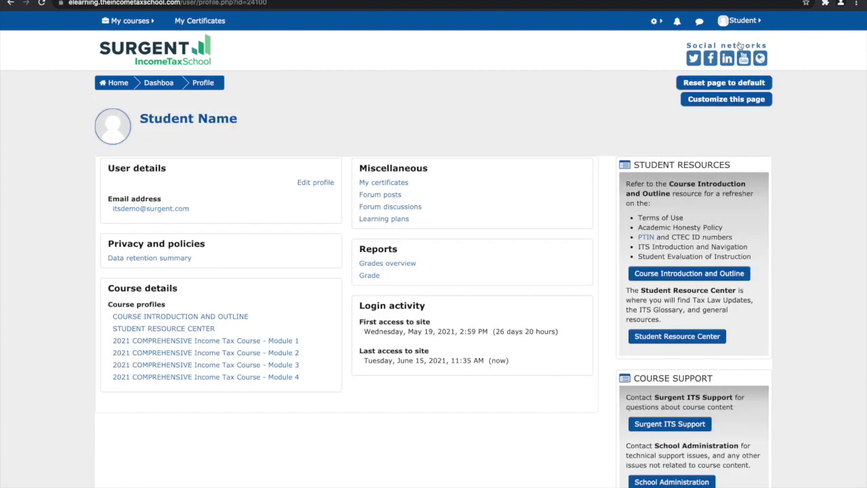